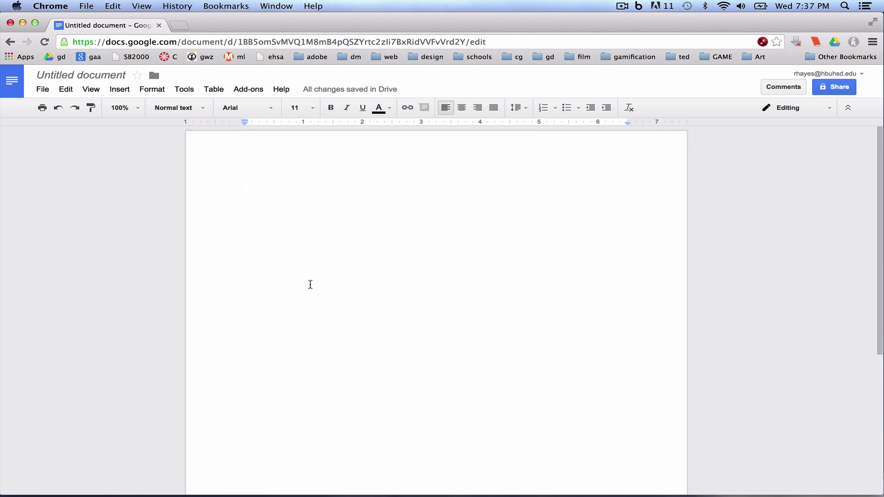
Step: Rename the Untitled document to 'My MLA Essay'
click(87, 76)
text(M)
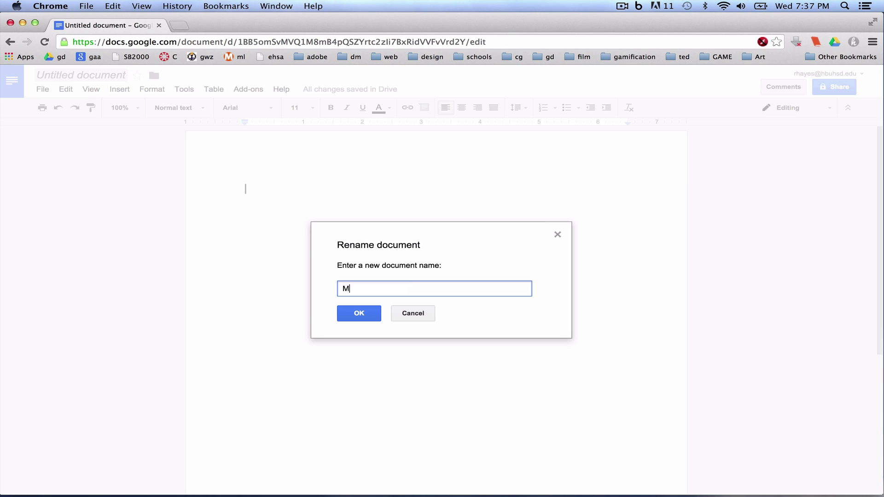
text(y MLA Essay)
click(363, 314)
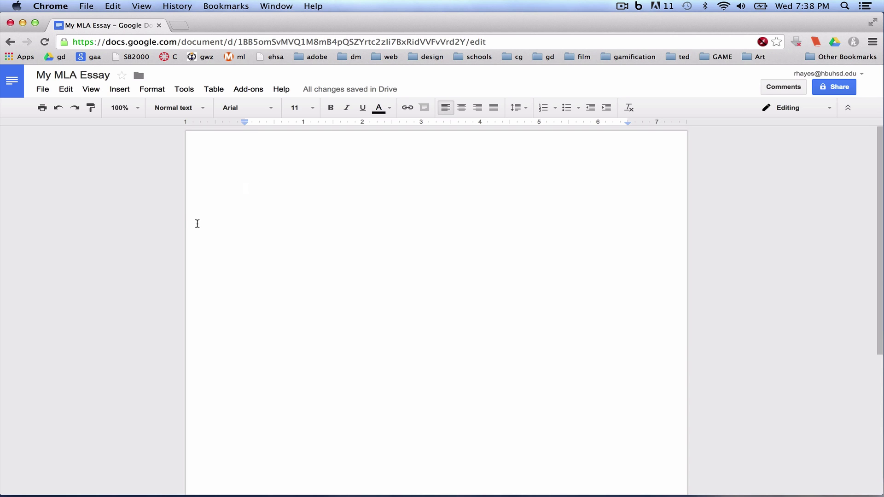
click(42, 90)
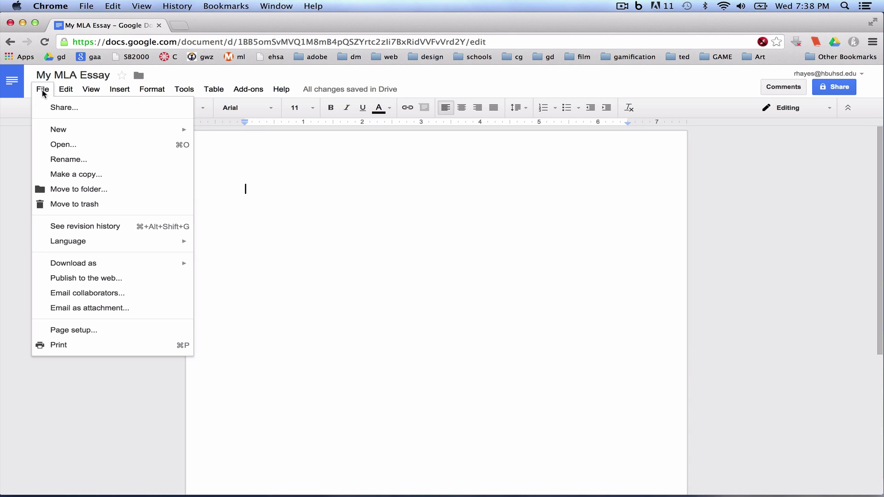
click(74, 331)
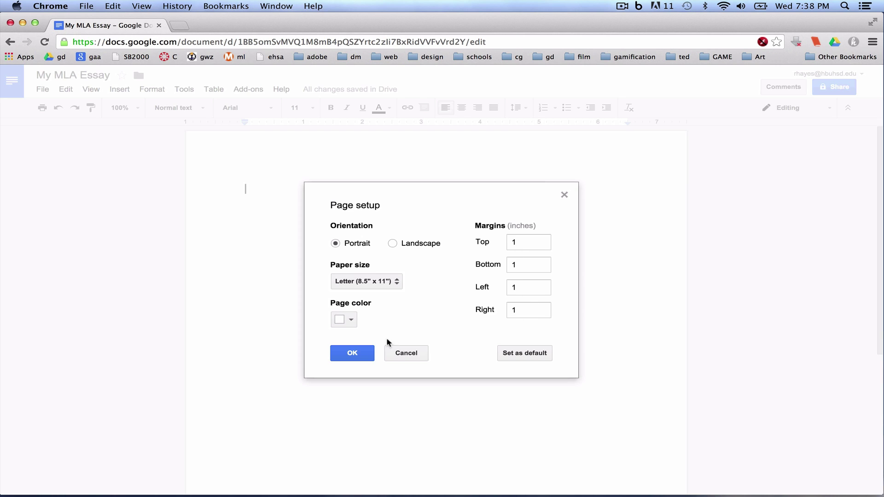
click(355, 356)
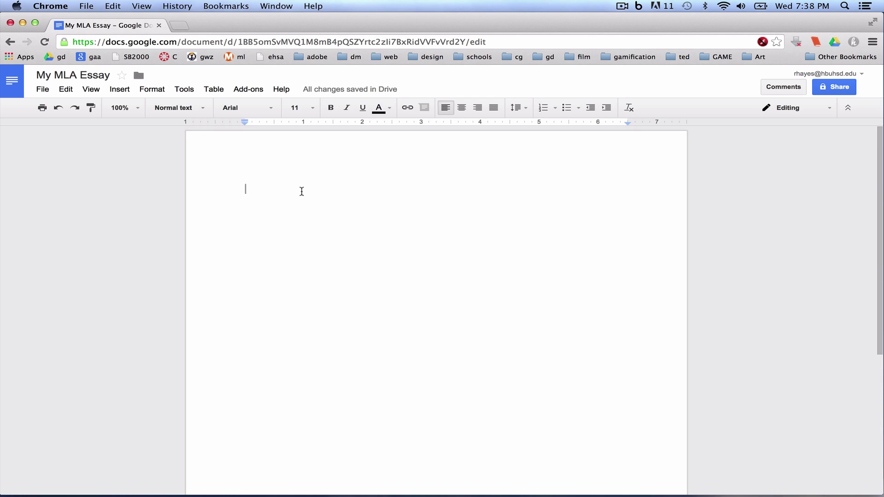
Step: Set the font to Times New Roman and the font size to 12
click(272, 112)
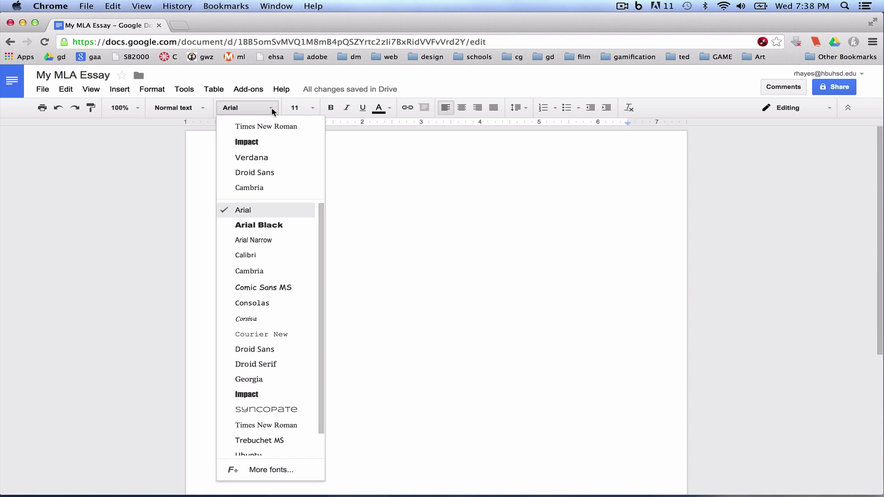
click(263, 425)
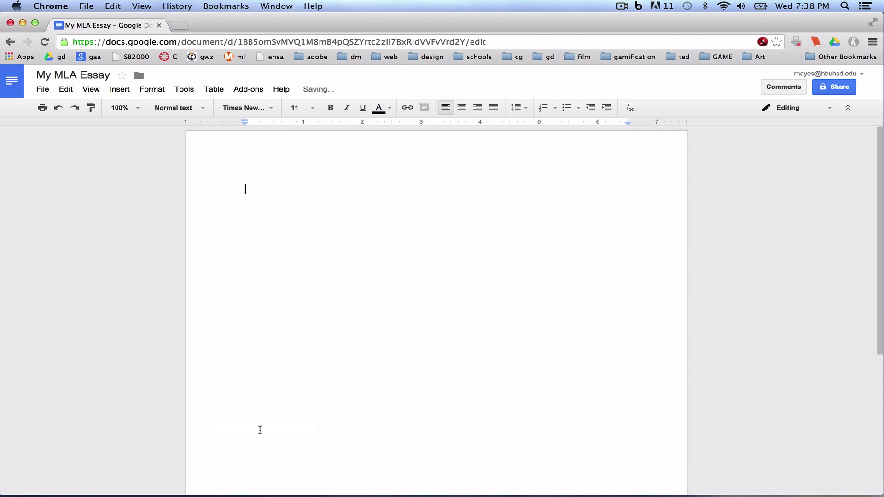
click(313, 109)
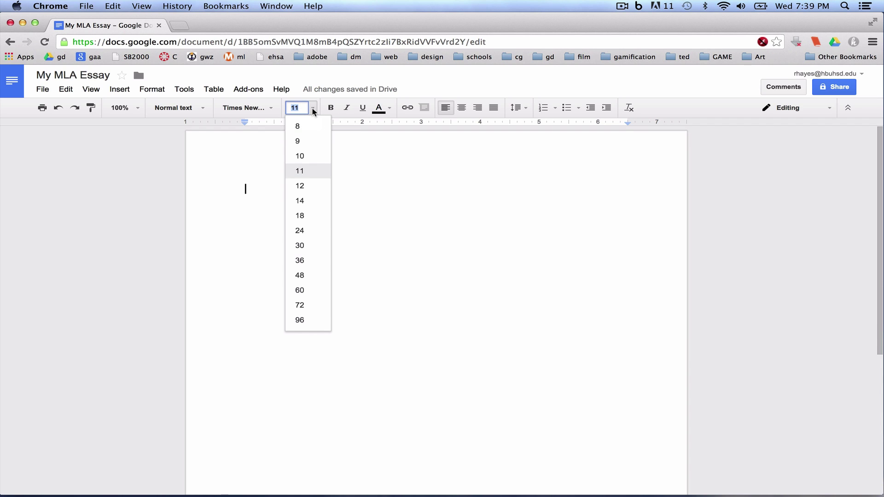
click(307, 192)
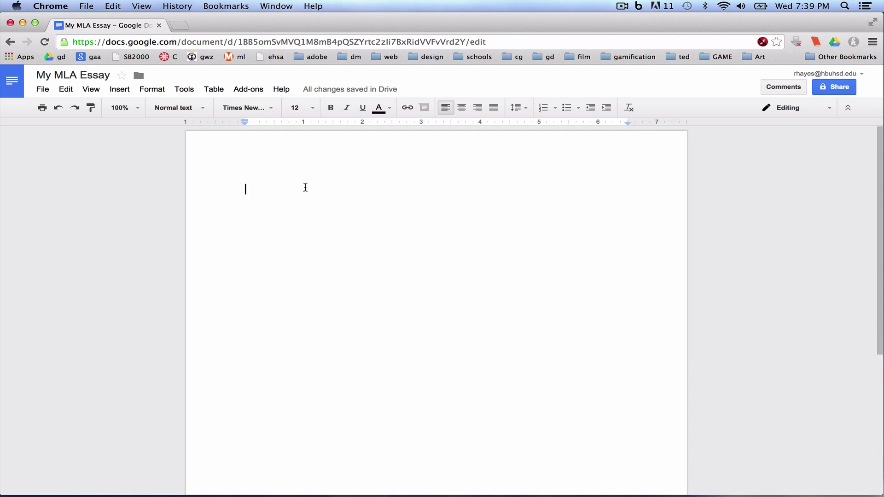
Step: Insert a top-of-page page number in the header, preceded by 'Last Name'
click(123, 92)
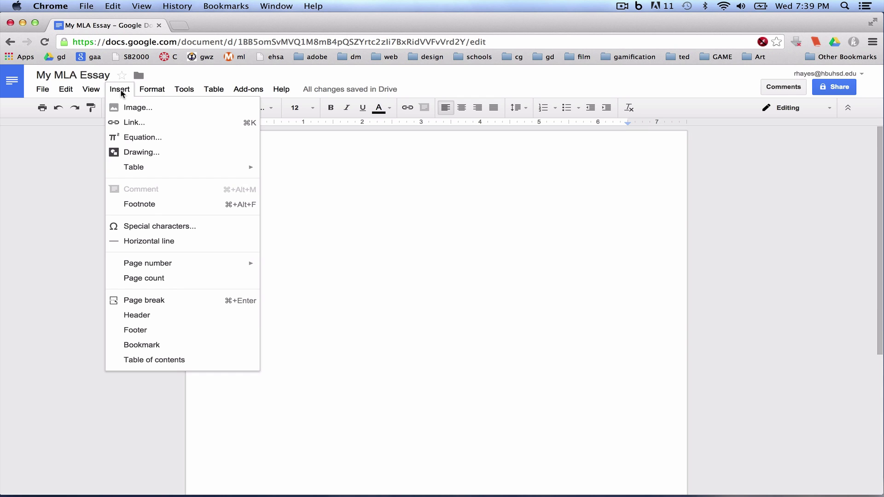
mouse_move(169, 267)
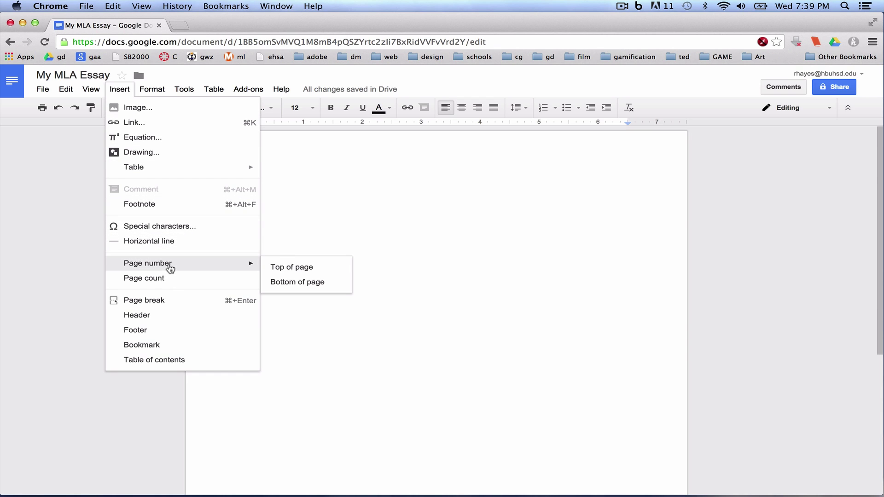
click(292, 268)
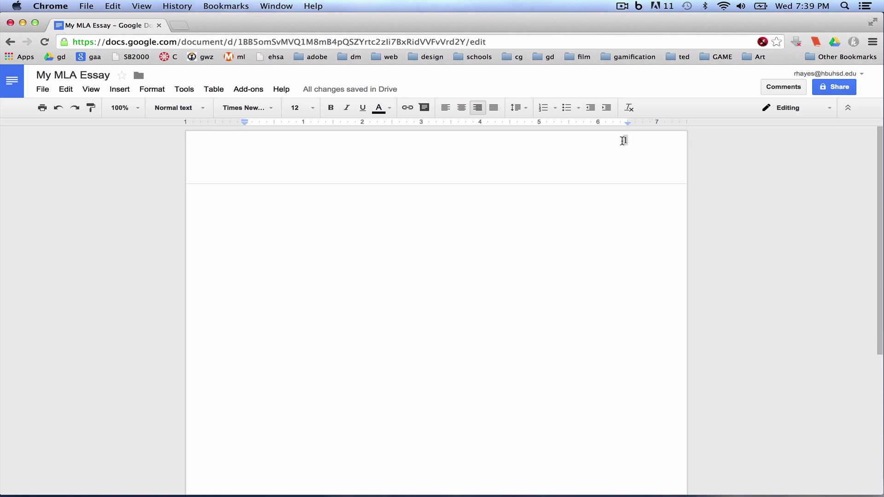
text(Last )
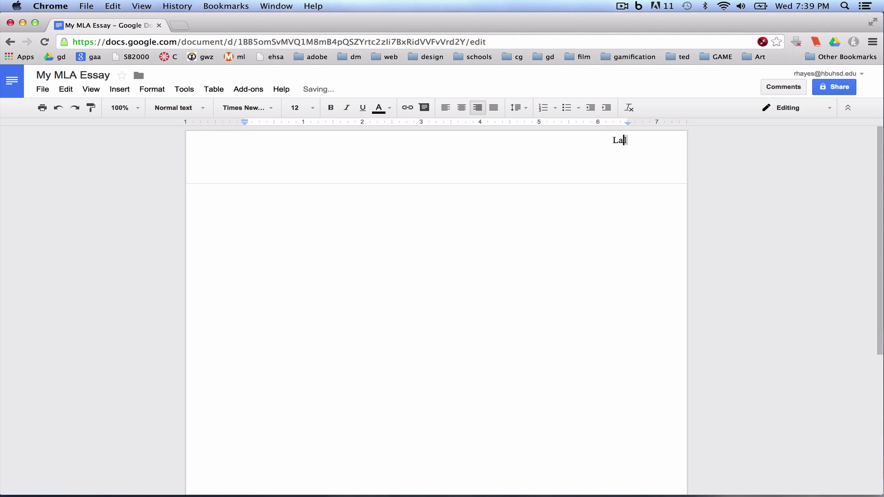
text(Name)
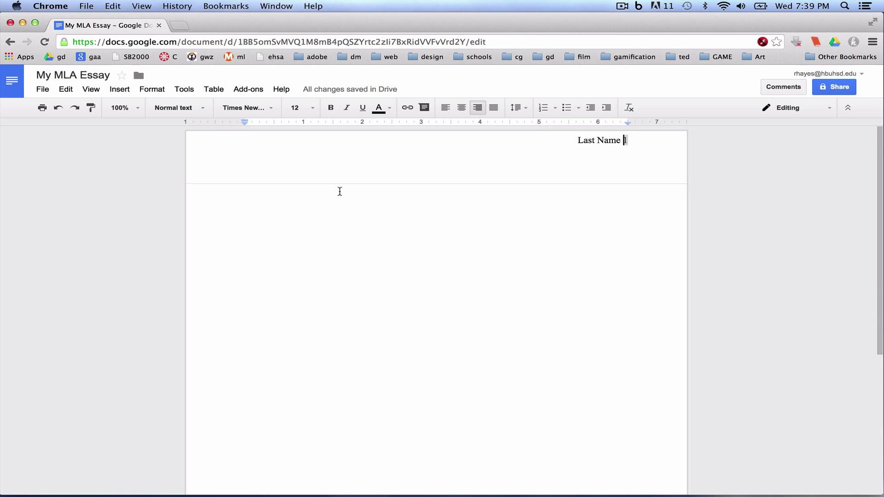
Step: Return to the body and set line spacing to Double
click(243, 197)
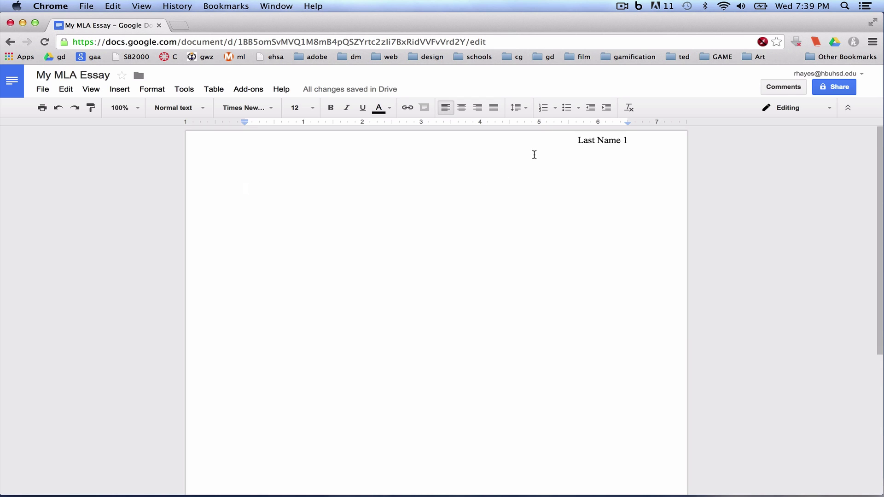
click(526, 111)
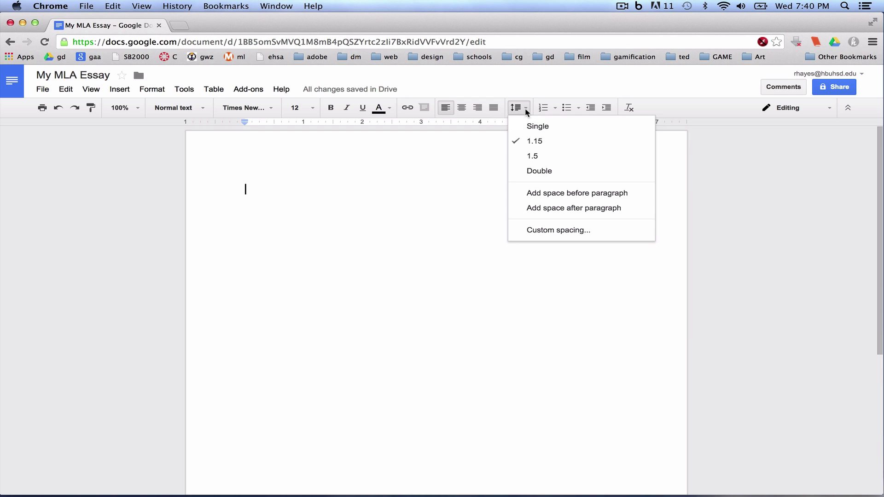
click(532, 171)
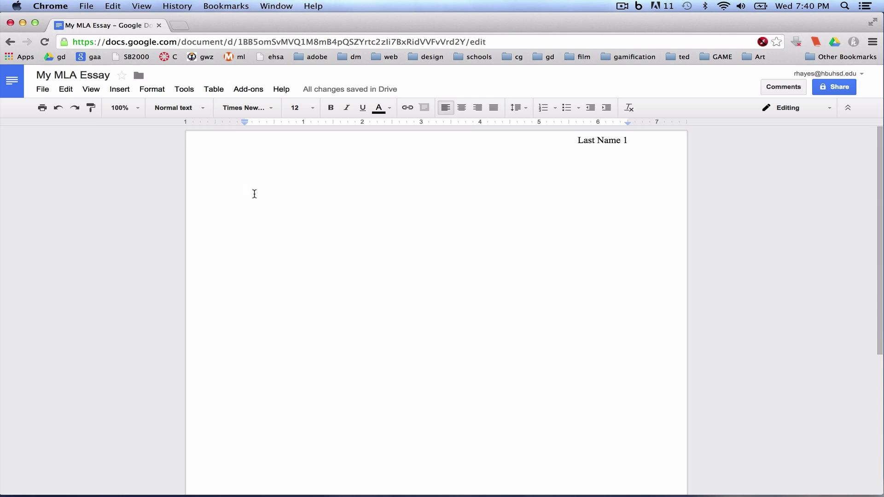
Step: Type the heading lines 'First Last', 'Teacher' and 'English CP1' on separate lines
text(Fir)
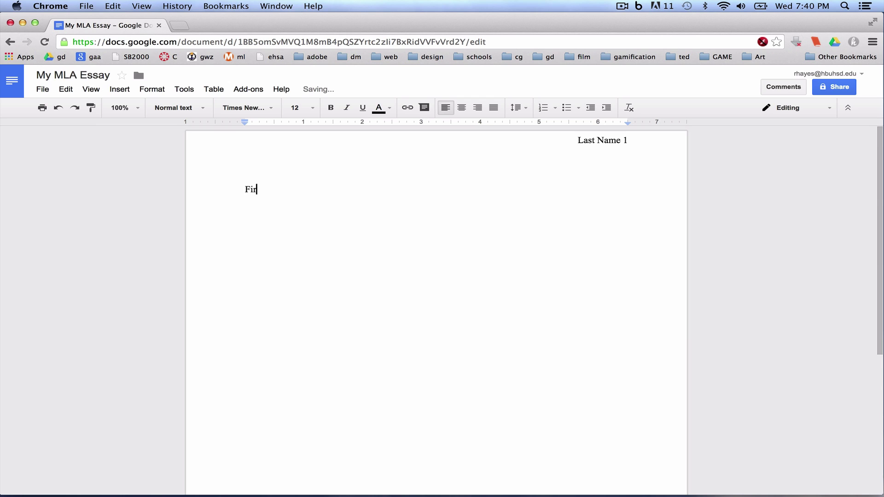
text(st Last)
key(Return)
text(Teacher)
key(Return)
text(English CP1)
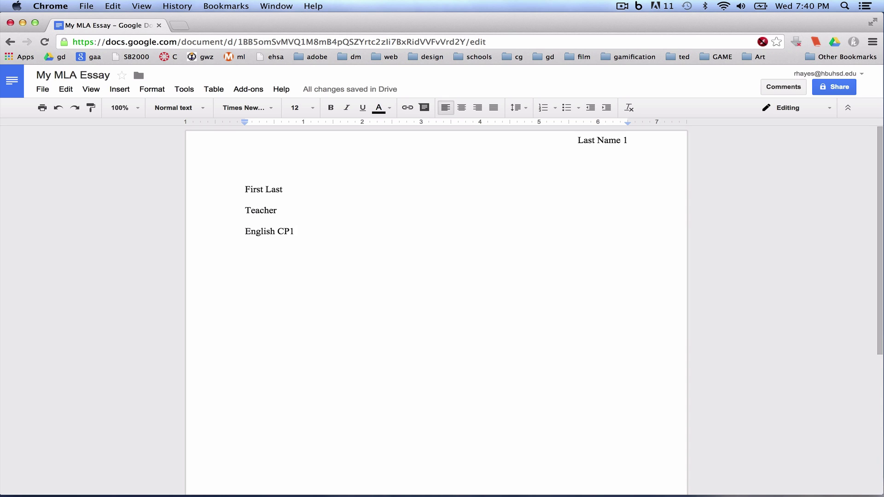
Step: Add the date line '25 December 2014', fixing the month's spelling, then start a new line
key(Return)
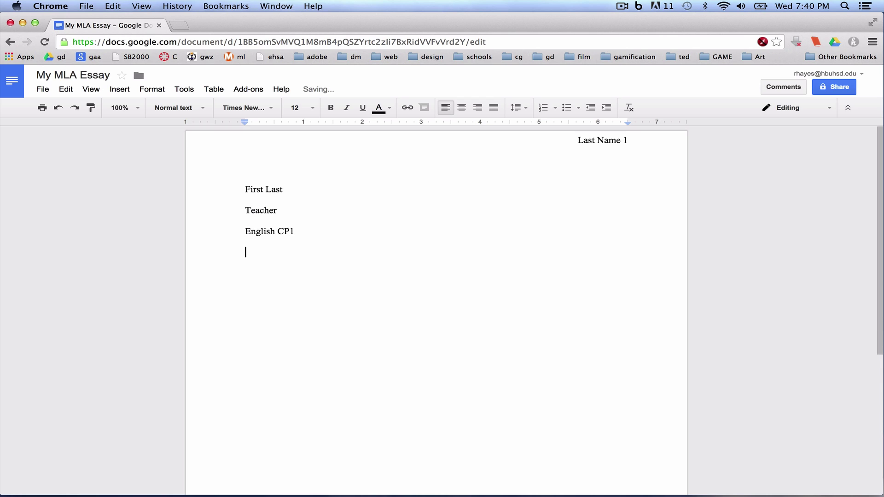
text(25 December 2014)
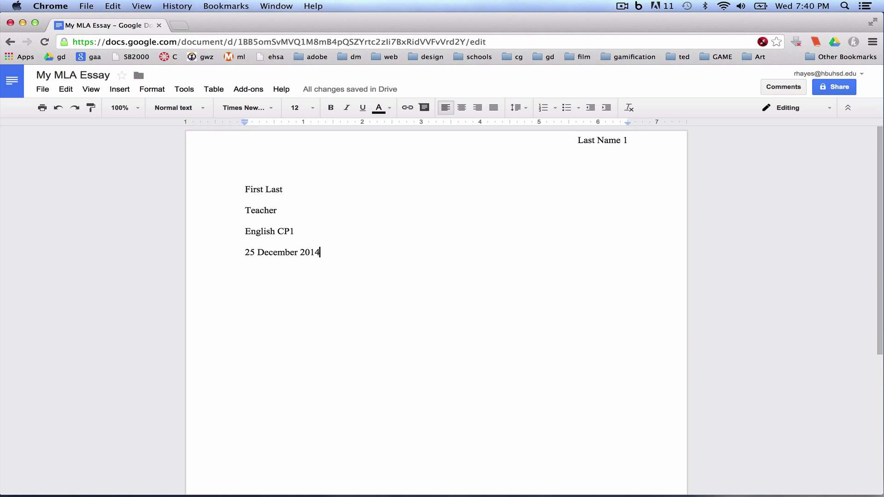
click(297, 253)
key(BackSpace)
key(BackSpace)
key(BackSpace)
key(BackSpace)
key(BackSpace)
key(BackSpace)
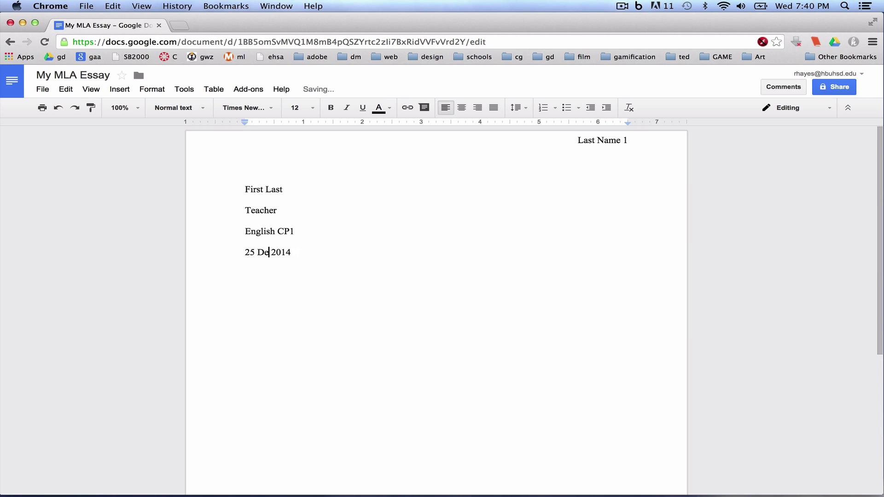
text(c)
key(BackSpace)
text(cember)
click(335, 250)
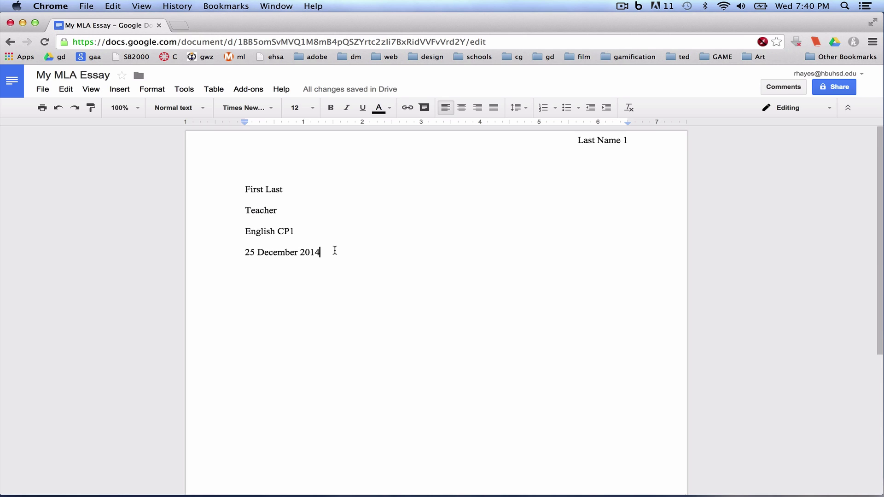
key(Return)
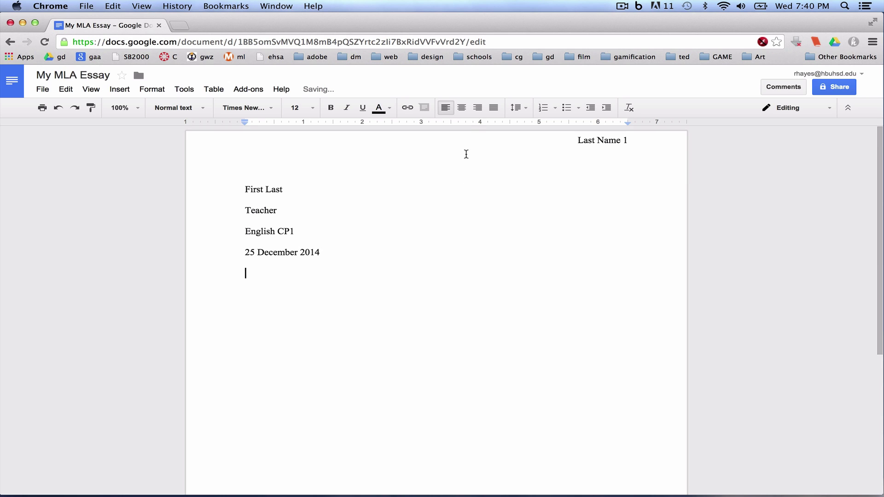
Step: Add the centered title 'My MLA Essay' on its own line
click(463, 110)
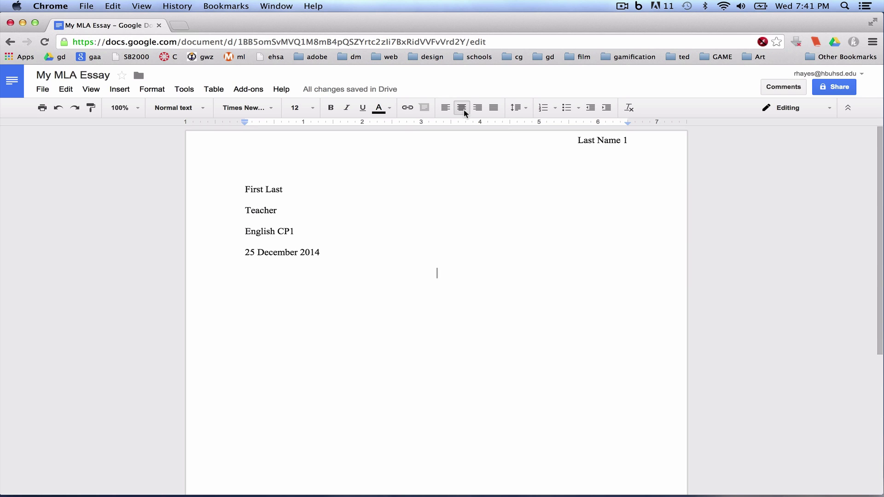
text(M)
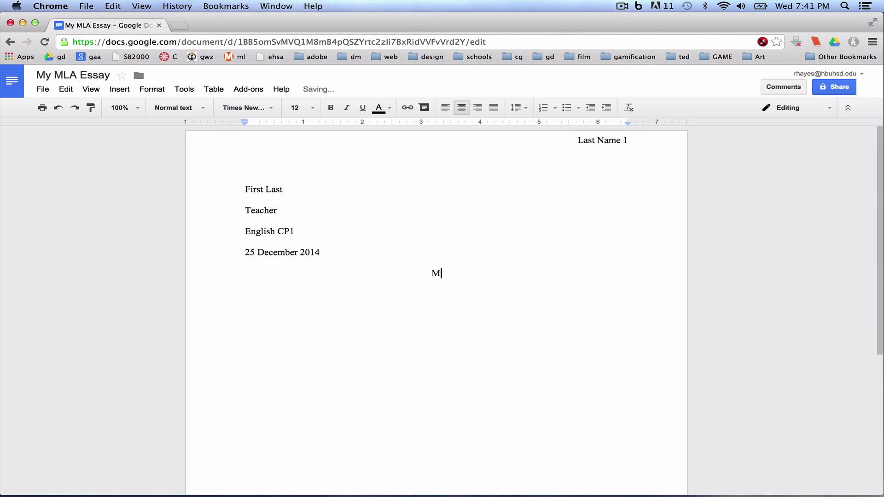
text(y MLA Essay)
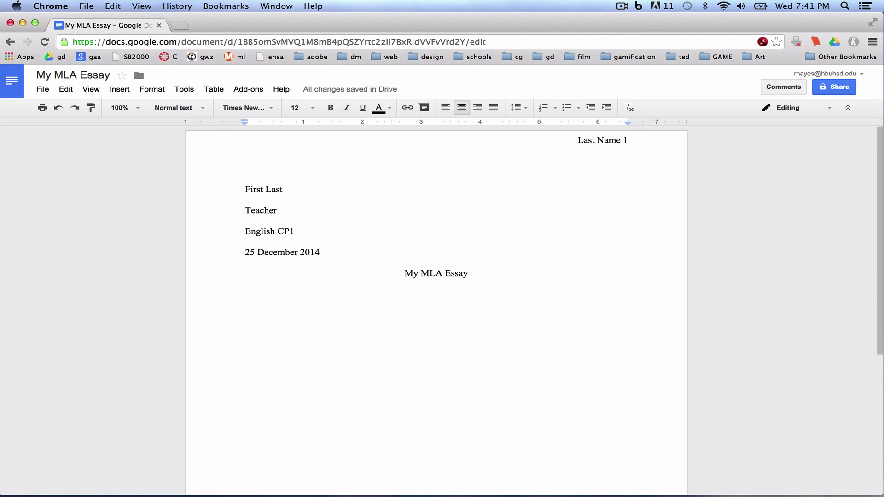
key(Return)
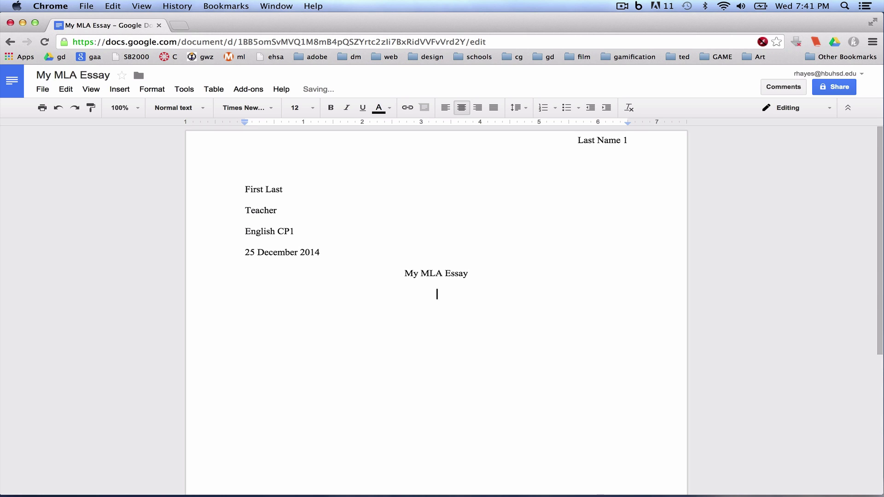
Step: Begin a left-aligned, tab-indented paragraph reading 'My MLA Essay . . .'
click(445, 112)
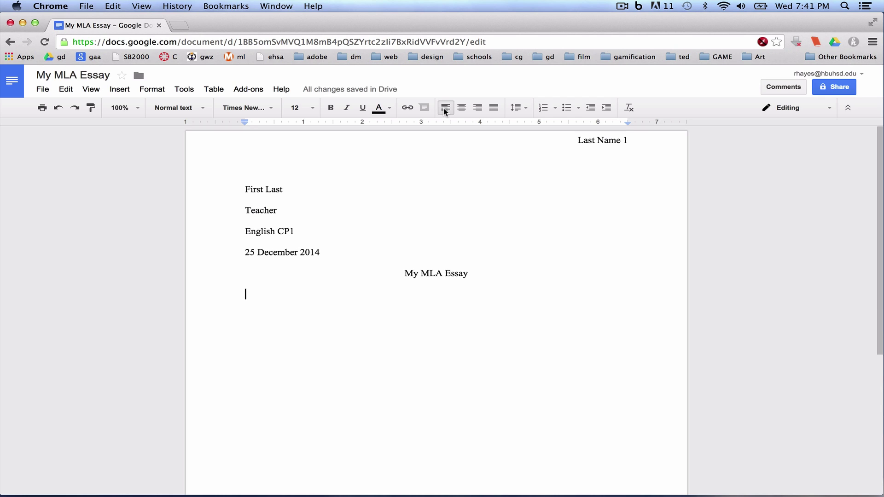
key(Tab)
text(My )
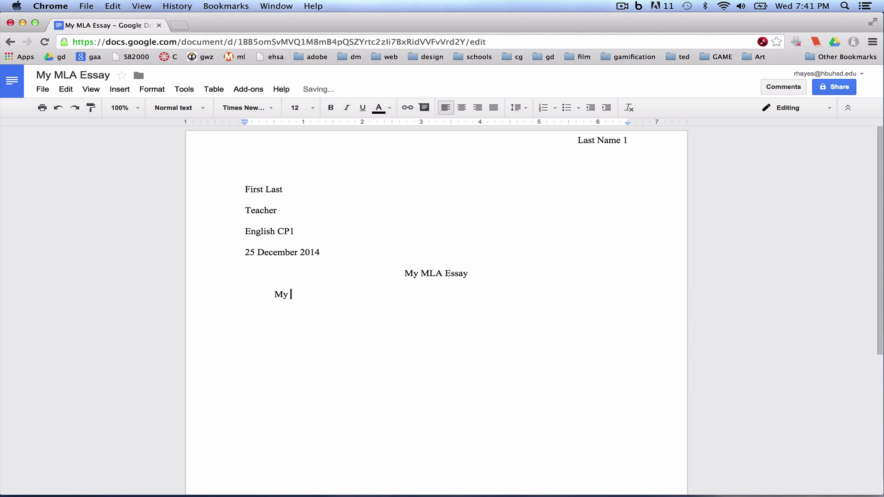
text(MLA Essay . . .)
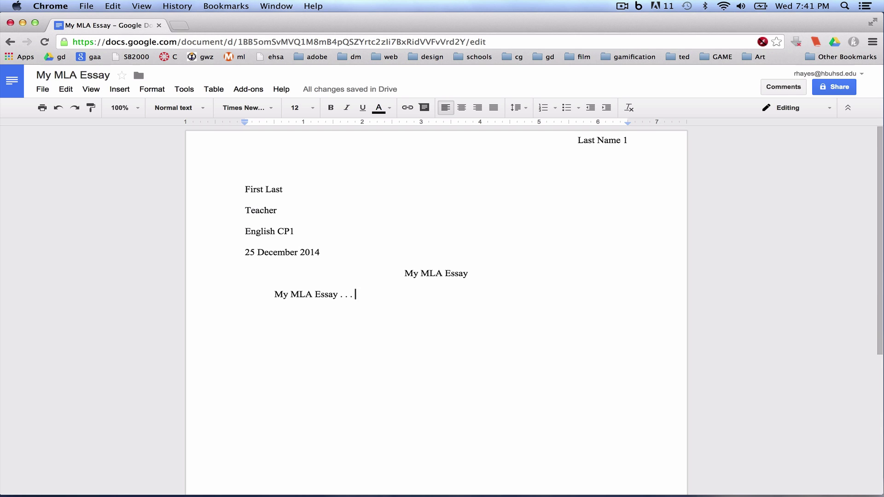
Step: Insert a page break after the body paragraph and check page 2's 'Last Name 2' header
key(Return)
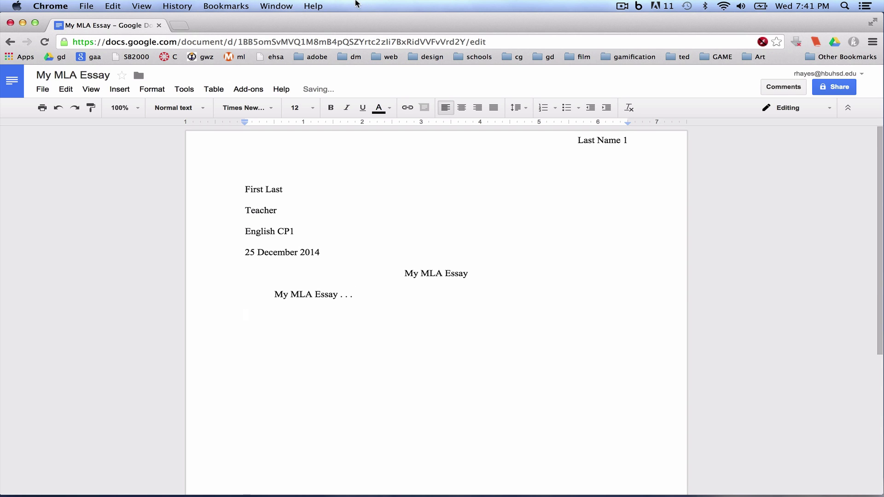
click(121, 90)
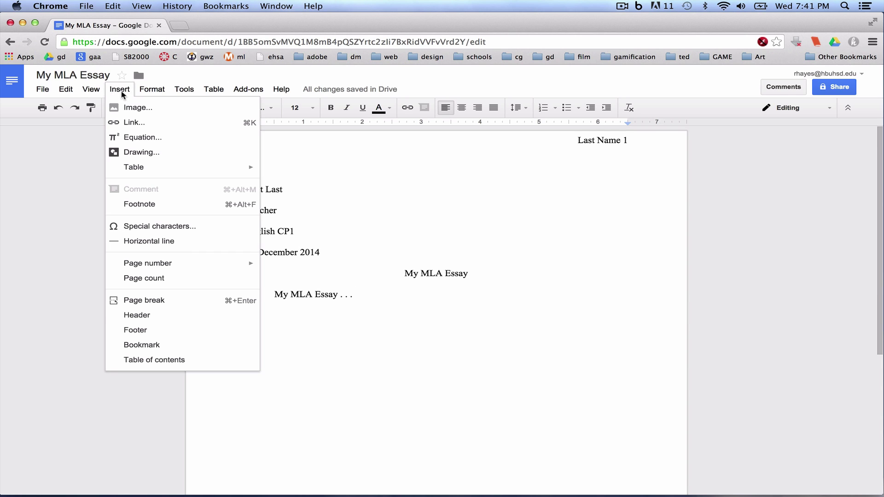
click(157, 301)
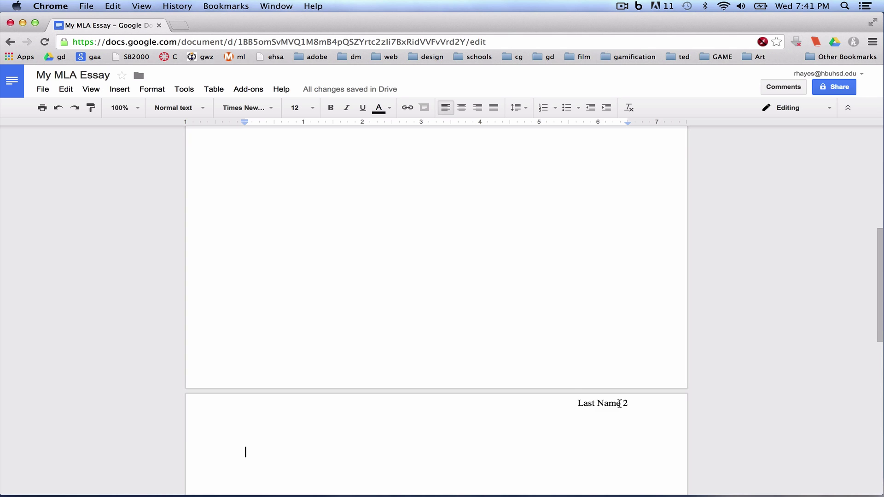
scroll(440, 302, up, 3)
scroll(439, 302, up, 3)
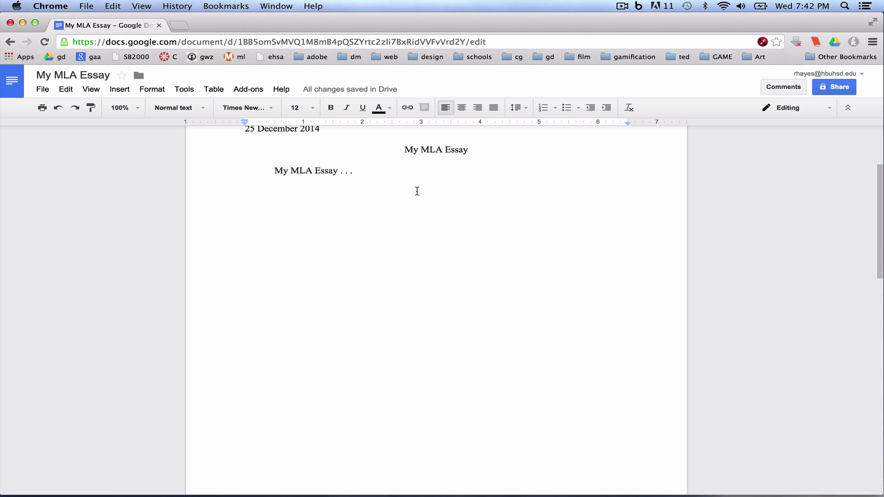
scroll(416, 191, down, 5)
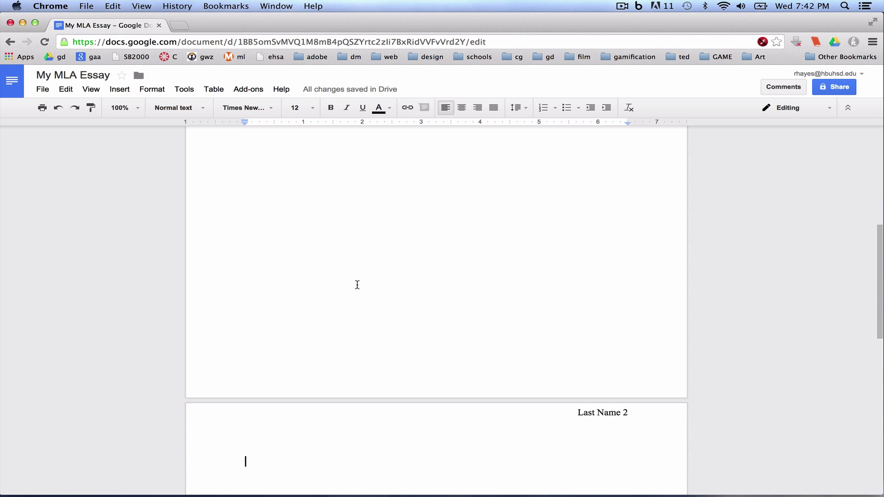
scroll(367, 277, up, 1)
scroll(366, 276, up, 3)
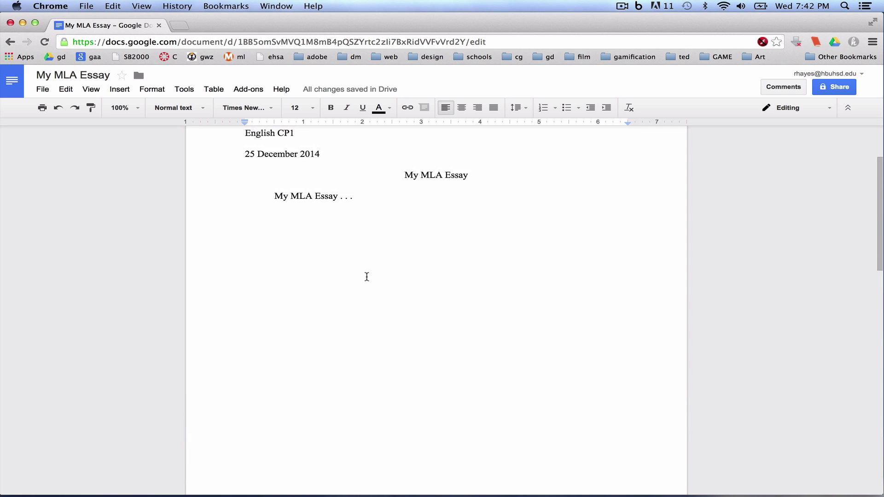